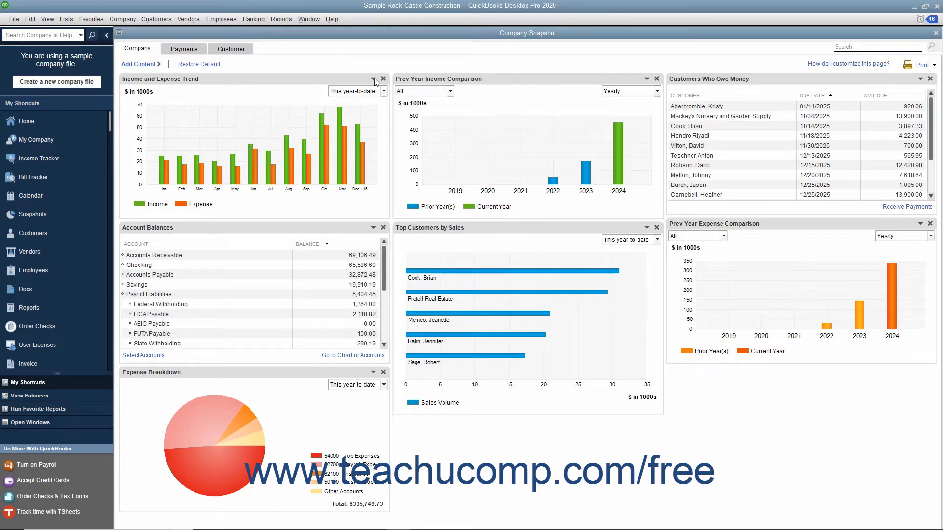
- View the date range choices for the Income and Expense Trend, and open the Company Snapshot report
left_click(383, 92)
left_click(382, 93)
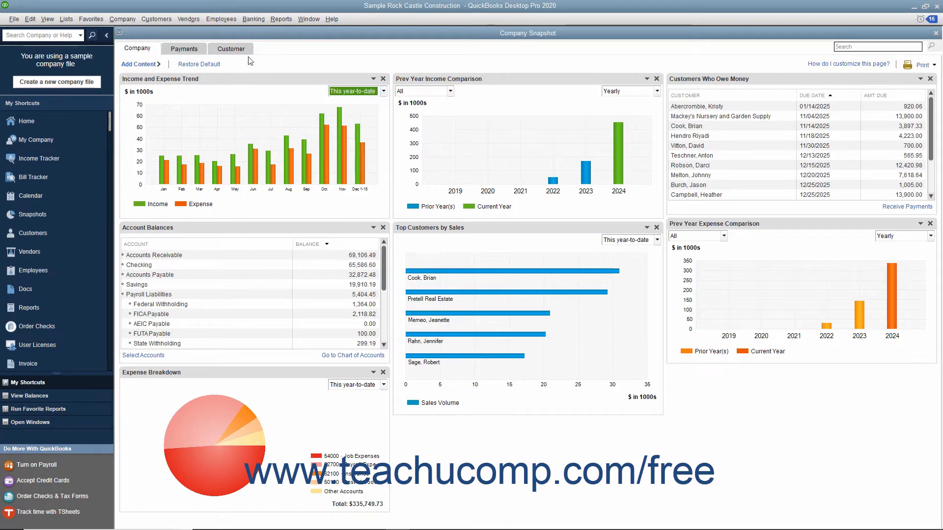
left_click(278, 20)
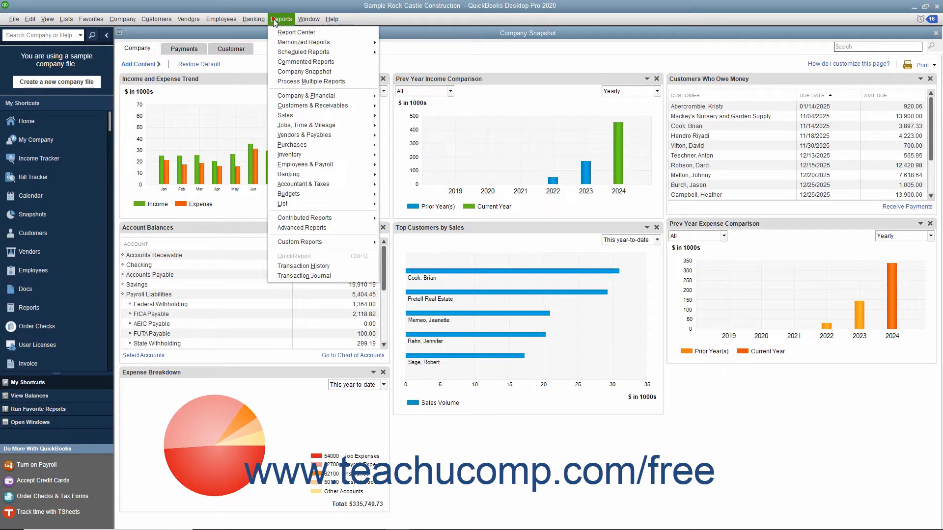
left_click(290, 73)
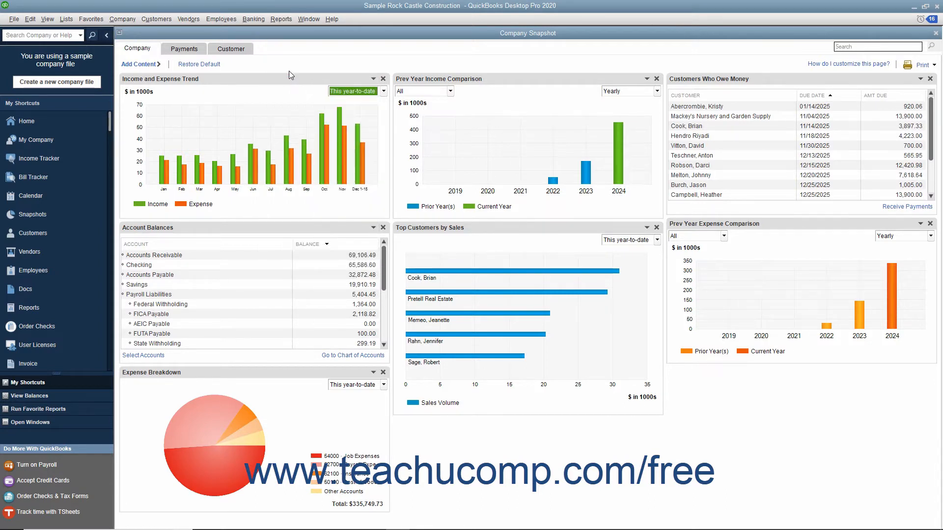
- Review the snapshot's Company, Payments and Customer views, including the list of customers available in the Customer view
left_click(181, 51)
left_click(226, 51)
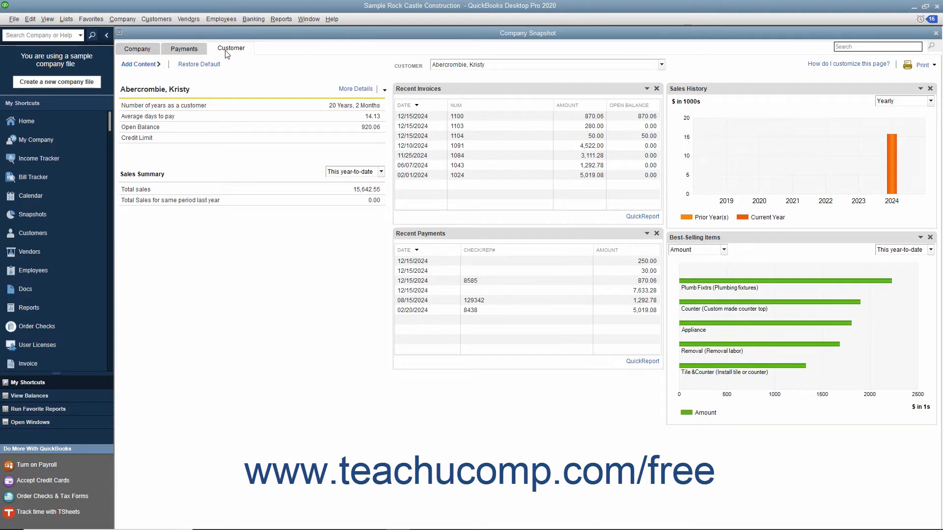
left_click(147, 49)
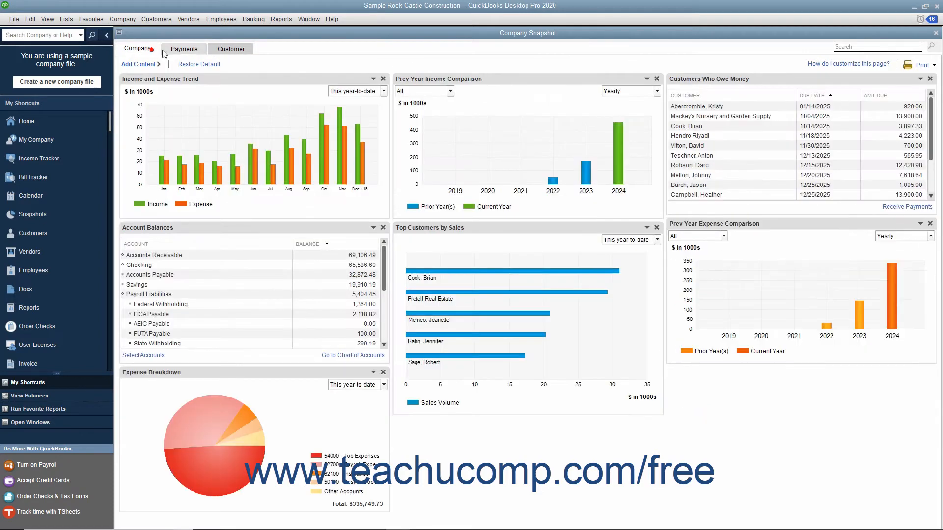
left_click(182, 48)
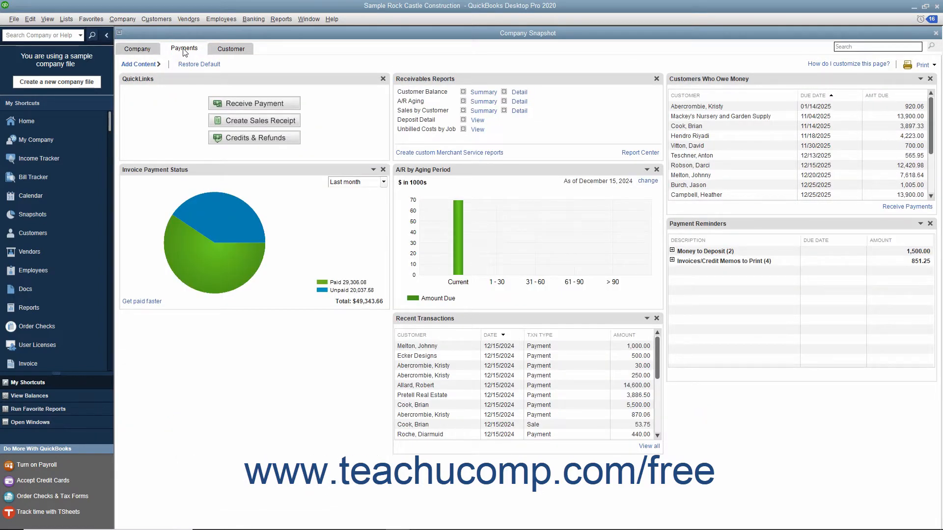
left_click(220, 49)
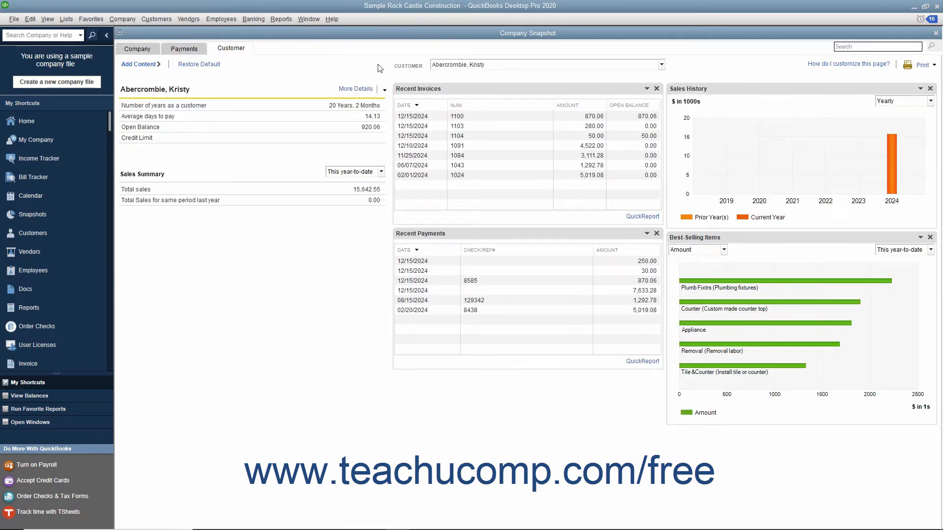
left_click(661, 65)
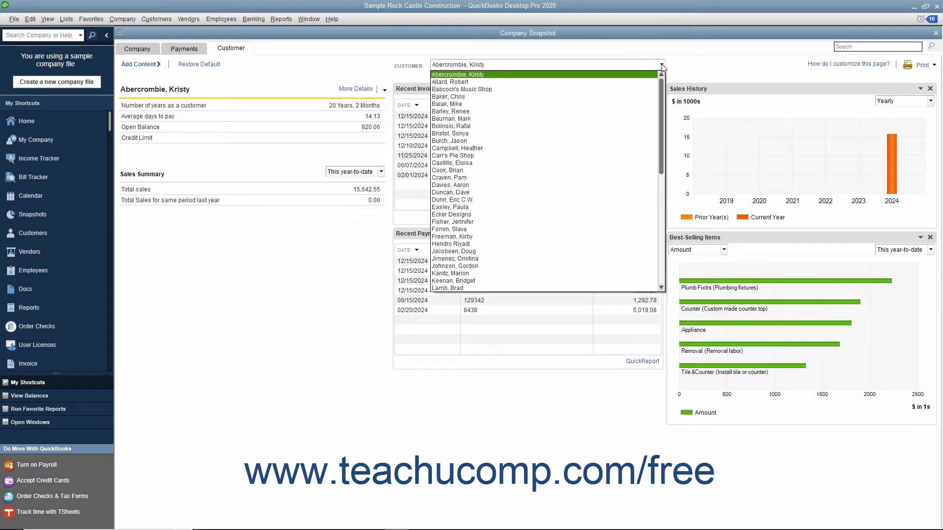
left_click(661, 65)
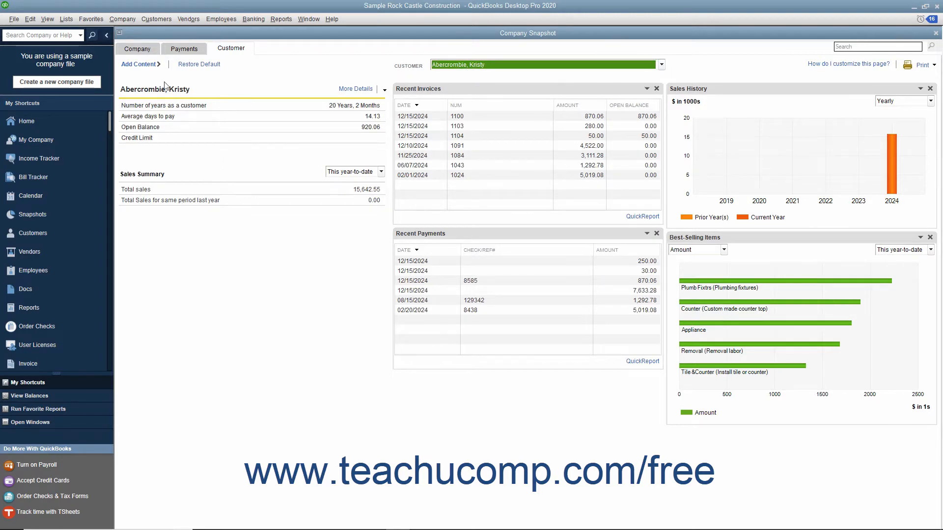
- Browse the content gallery for the Company view of the snapshot and add the Income Breakdown panel
left_click(142, 51)
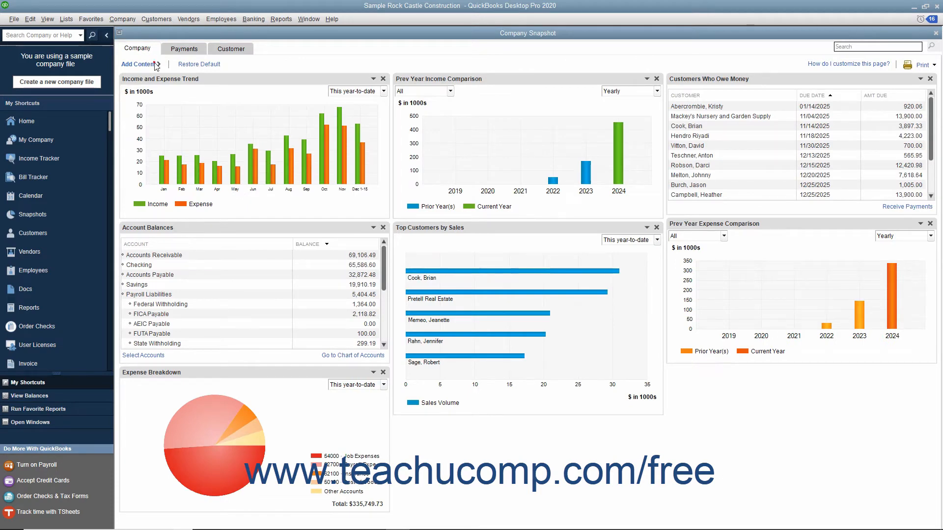
left_click(139, 65)
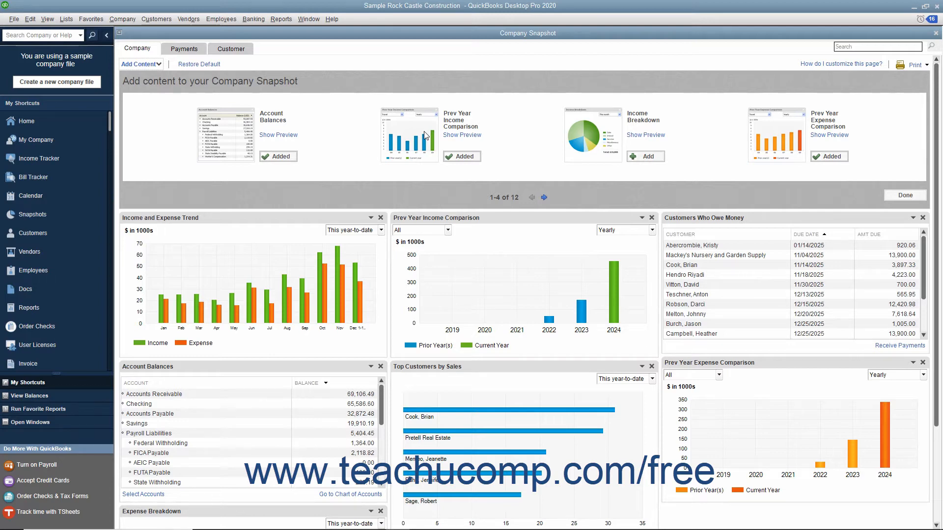
left_click(543, 198)
left_click(530, 198)
left_click(648, 157)
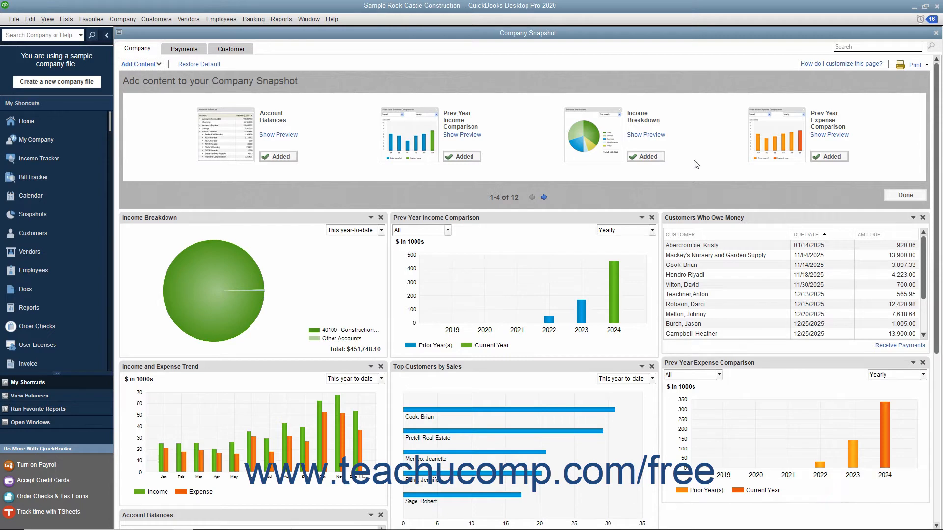
left_click(897, 196)
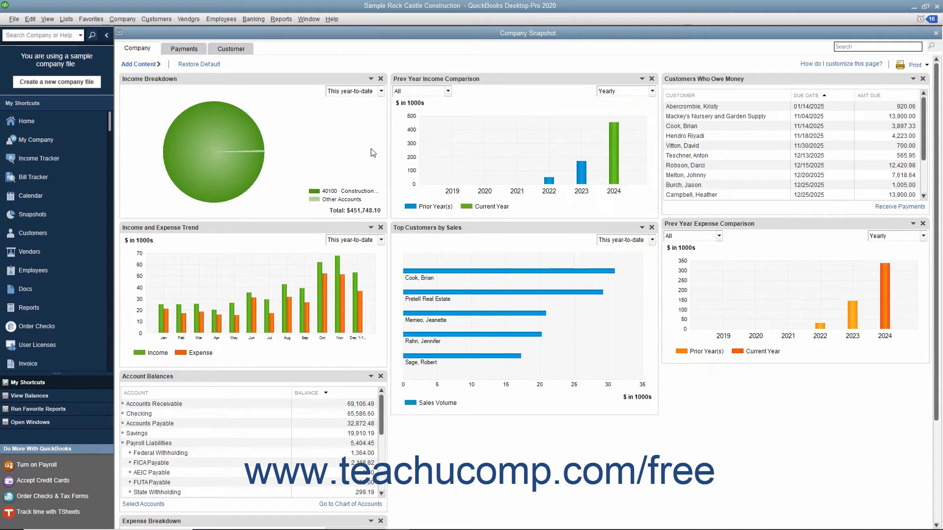
- Move the Income Breakdown panel directly above Top Customers by Sales, and remove it from the Company Snapshot
left_click_drag(212, 78, 526, 226)
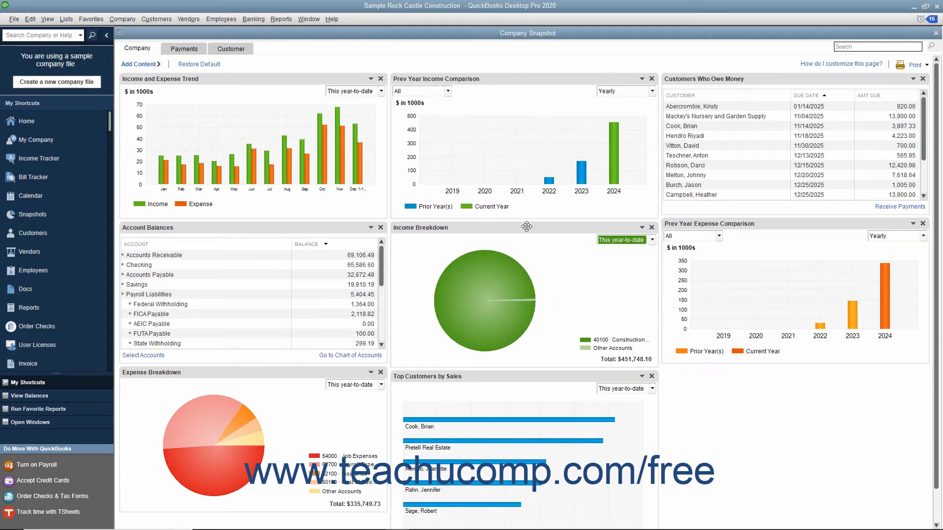
left_click(652, 228)
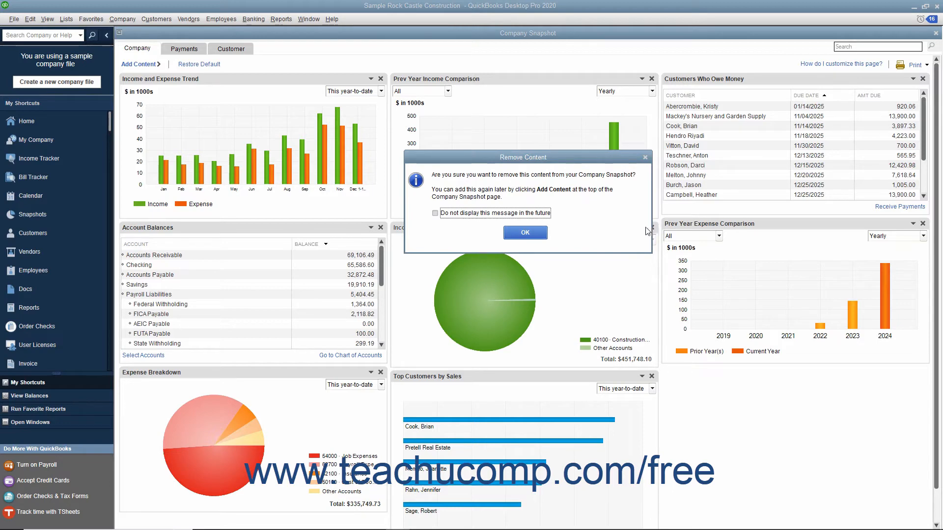
left_click(534, 235)
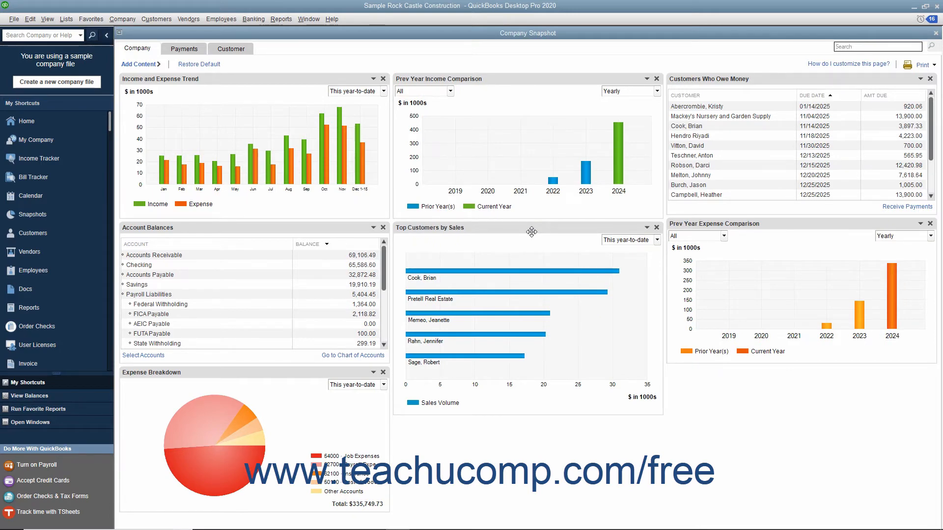
- Request restoring the Company Snapshot's default content and decline the restore
left_click(213, 65)
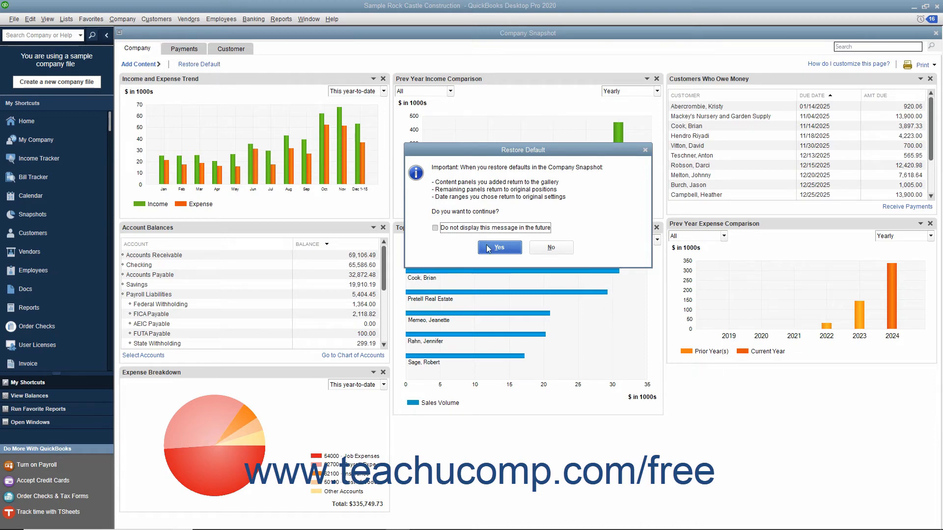
left_click(543, 248)
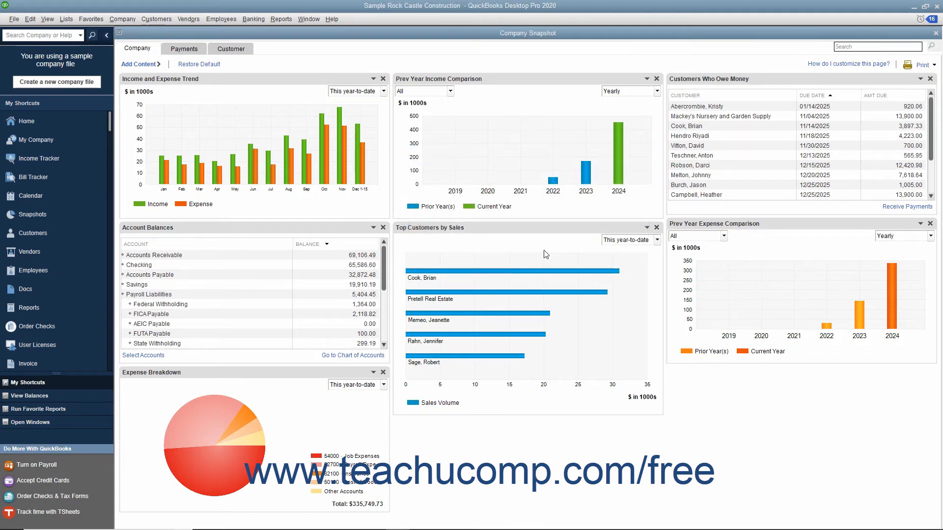
- Look at the printer and page range settings for the Company Snapshot and leave them without printing
left_click(933, 66)
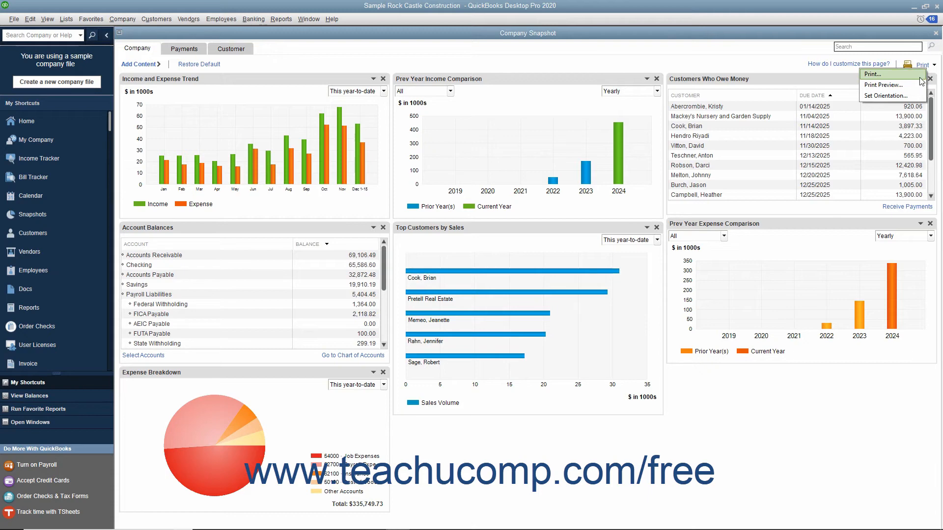
left_click(920, 76)
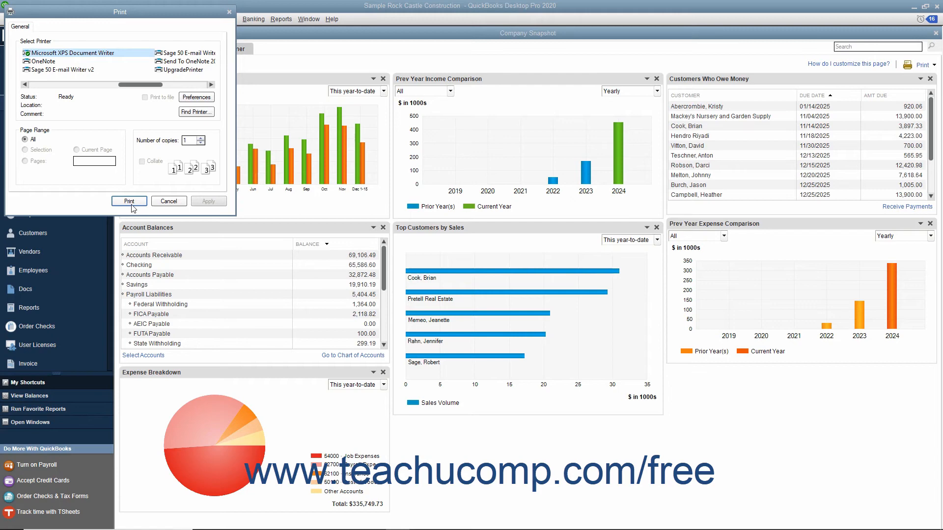
left_click(162, 202)
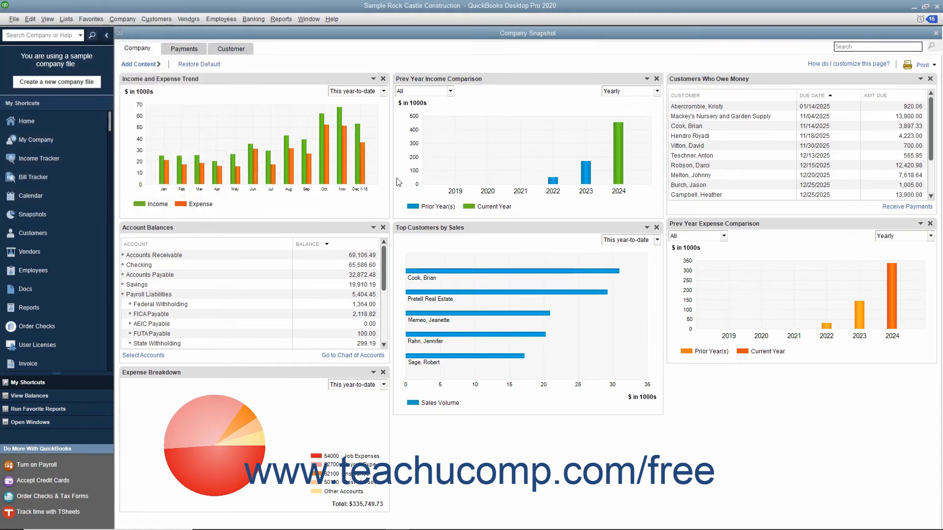
- Preview both printed pages of the Company Snapshot and close the print preview
left_click(934, 66)
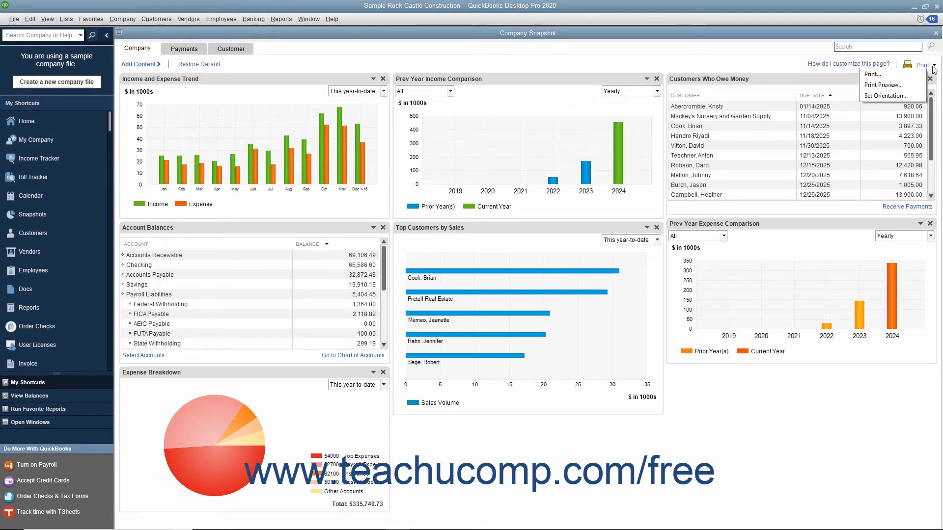
left_click(909, 85)
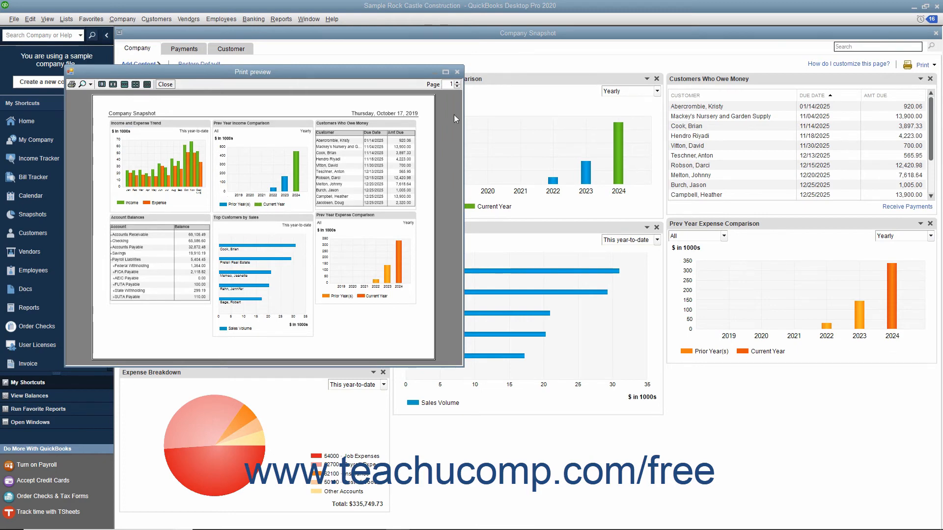
left_click(457, 84)
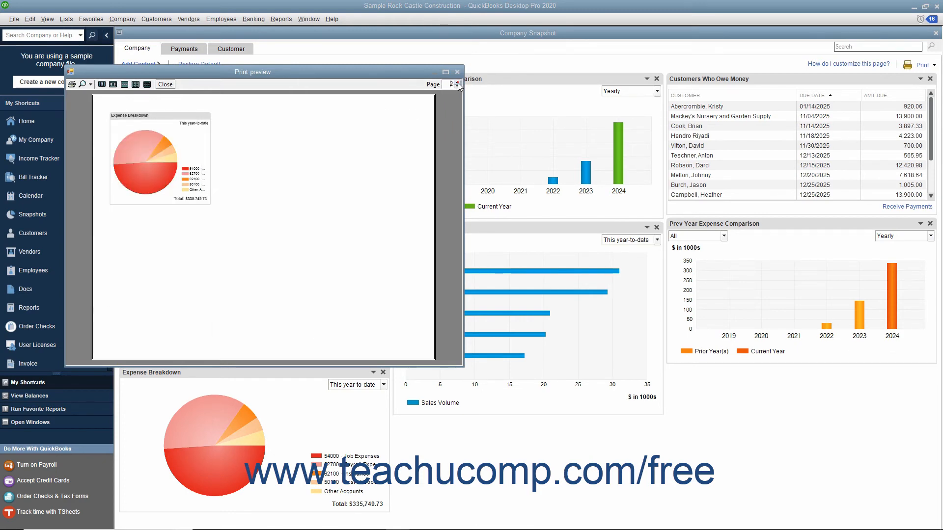
left_click(458, 87)
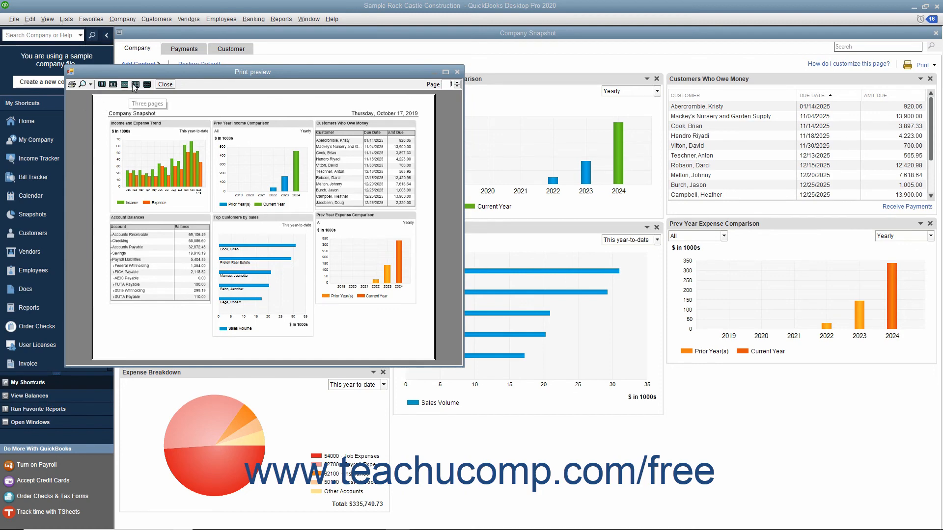
left_click(160, 84)
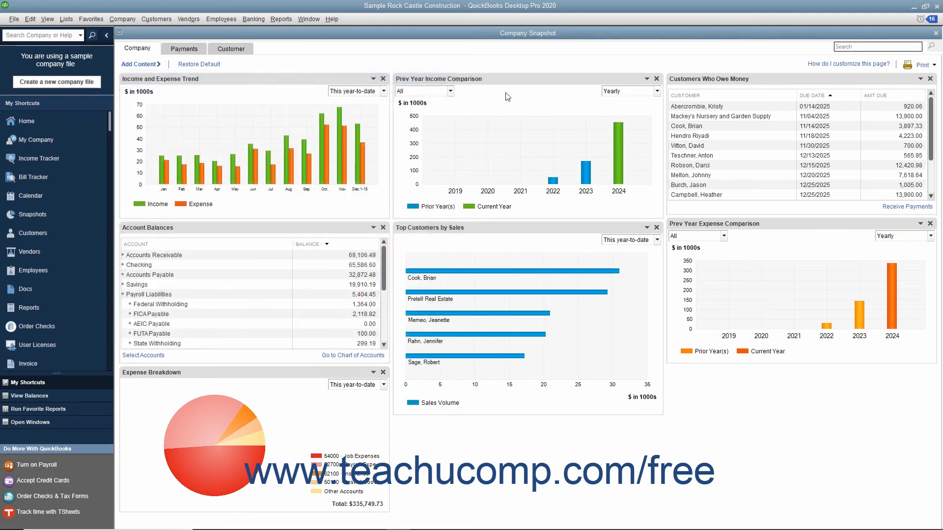
- Accept Landscape as the Company Snapshot's print orientation and close the snapshot
left_click(931, 65)
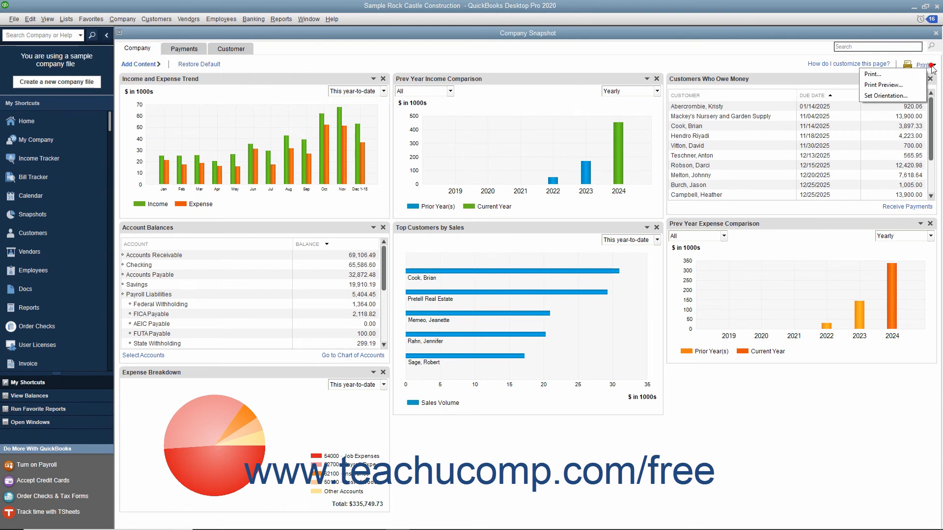
left_click(908, 94)
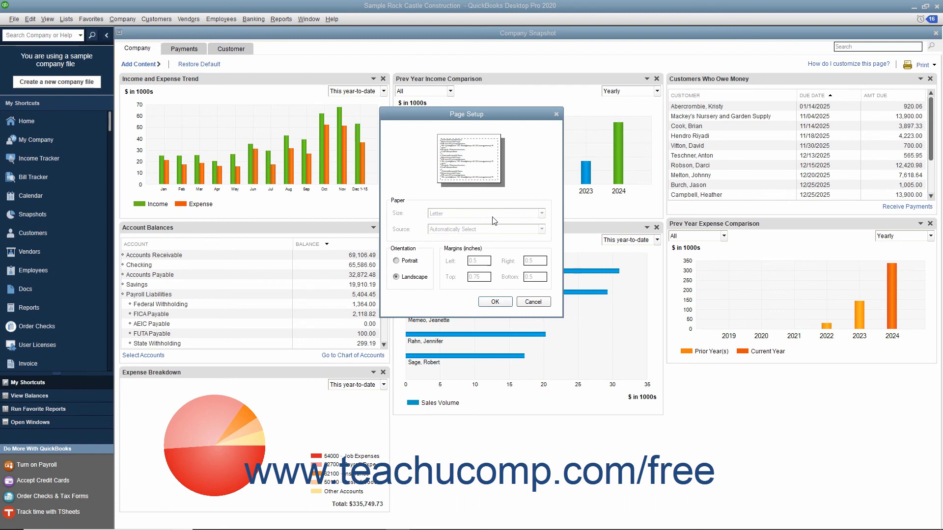
left_click(495, 302)
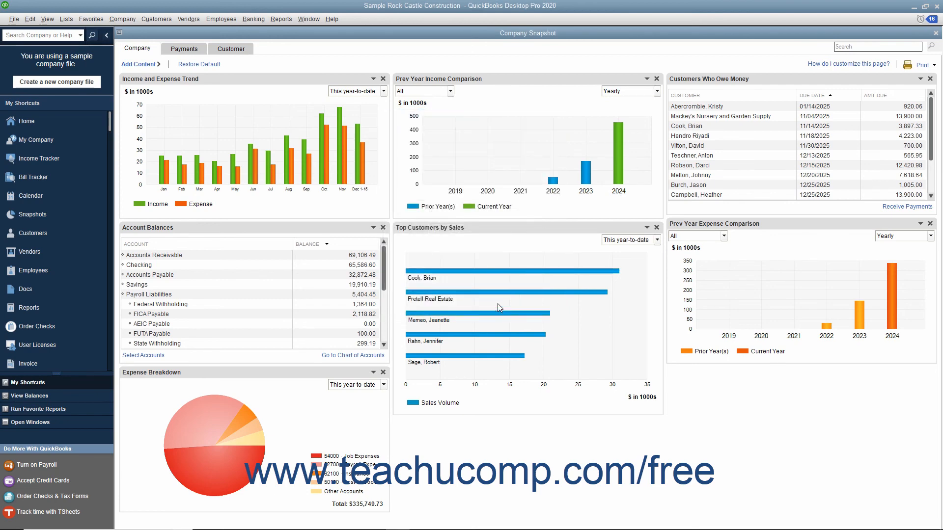
left_click(935, 33)
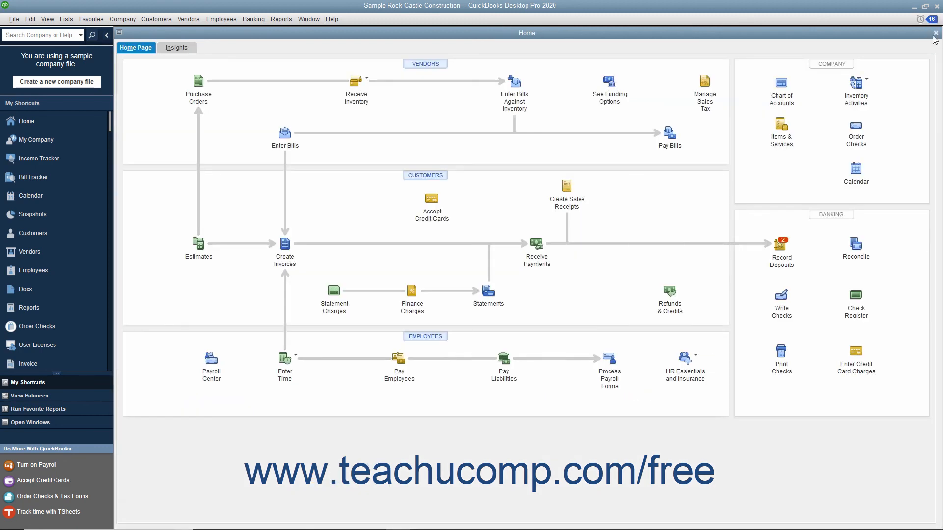